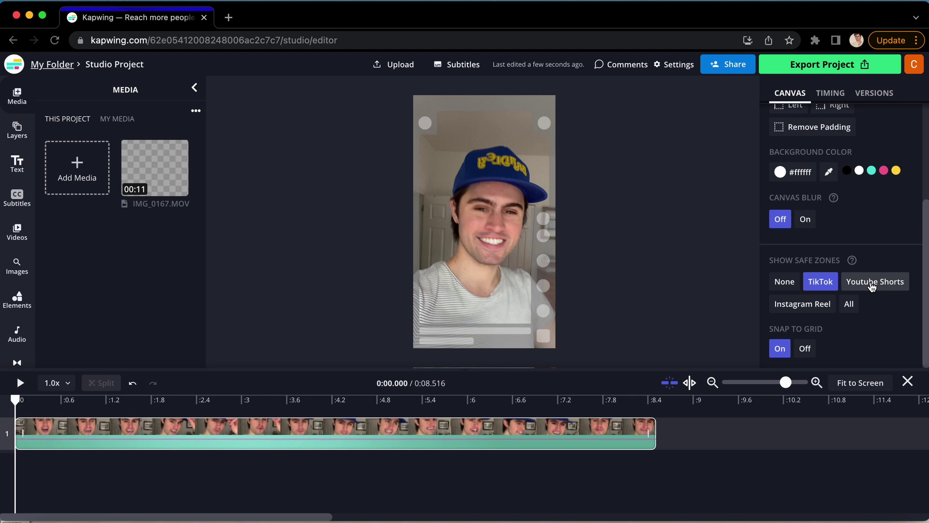
Preview the YouTube Shorts and Instagram Reel safe zones, then settle on TikTok's safe-zone overlay
click(871, 284)
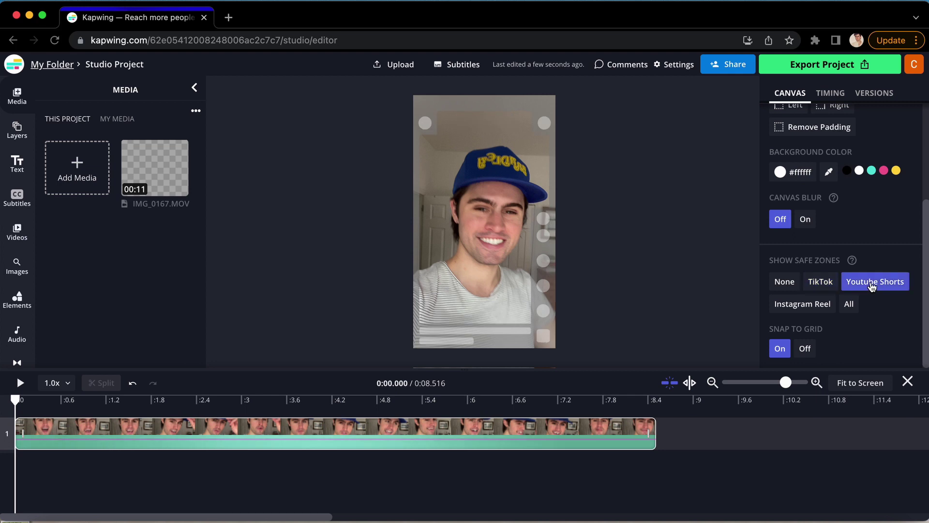
click(798, 305)
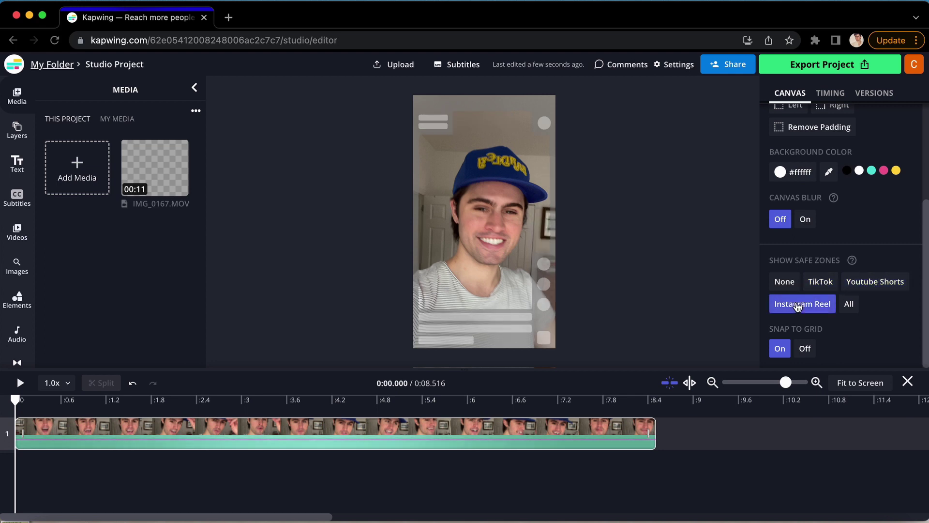
click(819, 281)
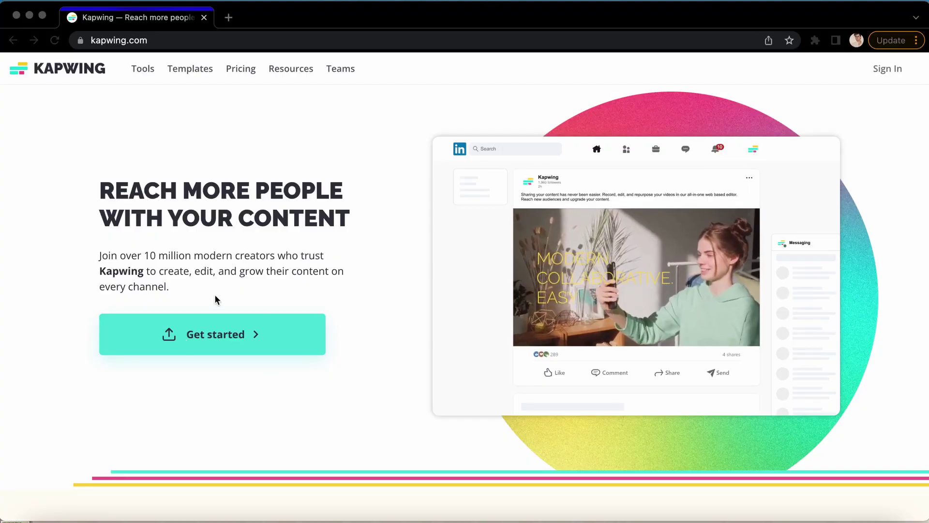
Get started, sign in with email, and create a new empty project from My Folder
click(245, 333)
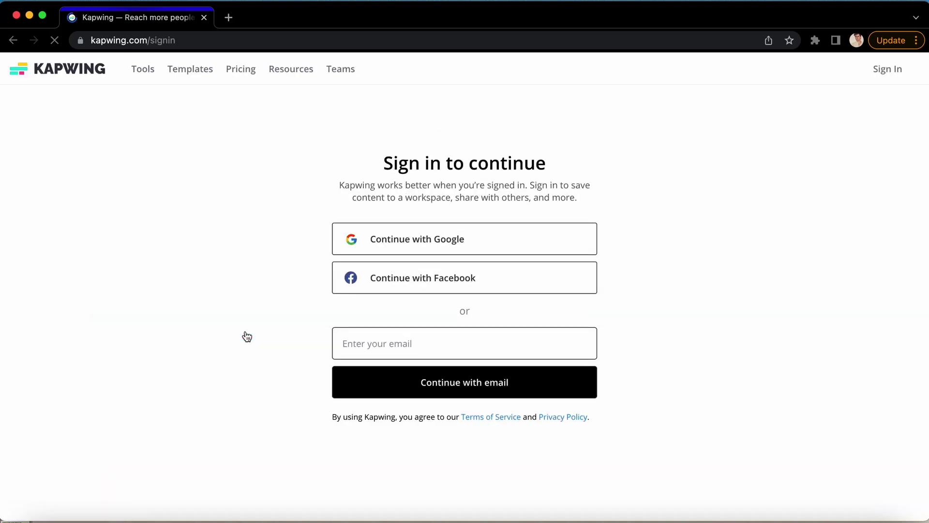
click(436, 347)
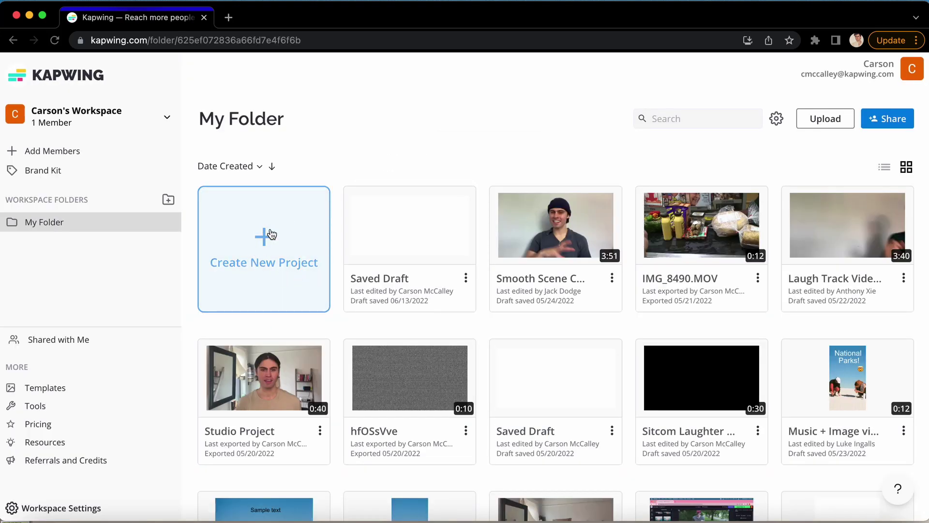
click(271, 234)
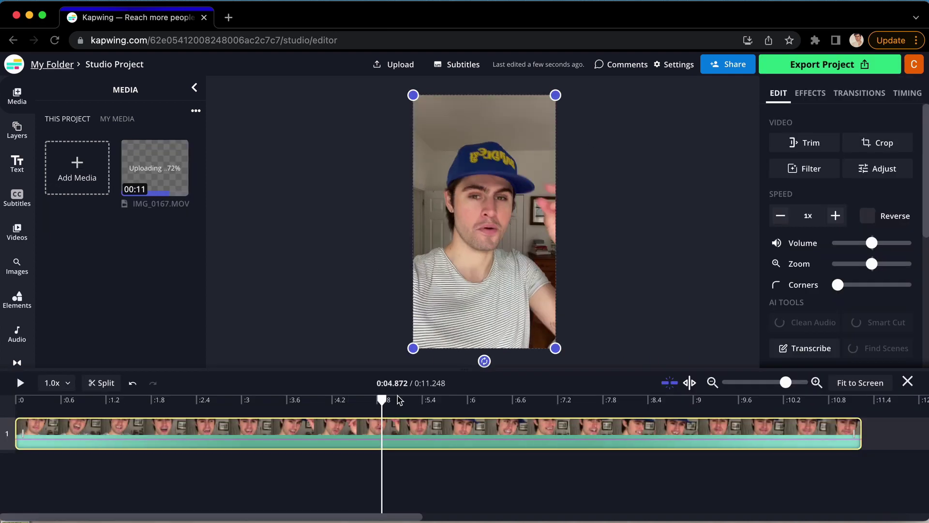
Scrub the uploaded IMG_0167.MOV clip on the timeline to about 6.7 seconds
drag(380, 397, 521, 397)
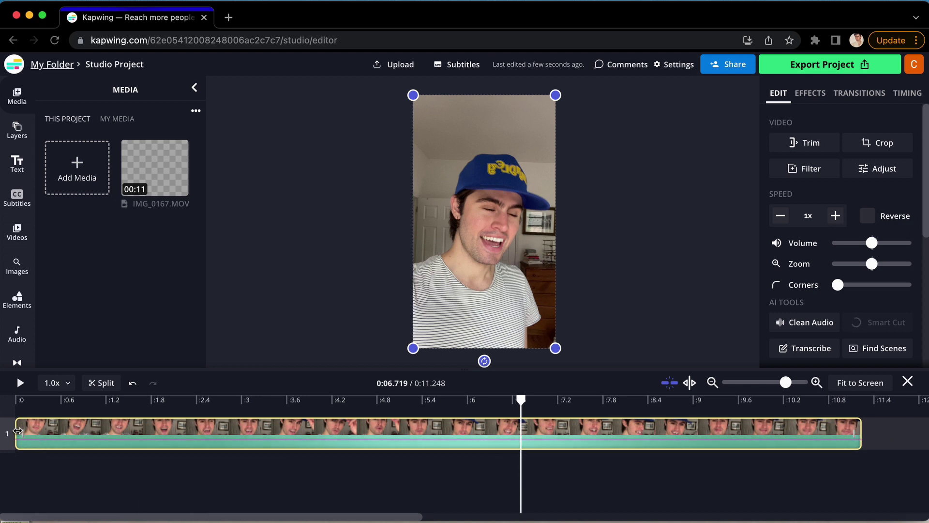
Trim the first second and the end back to about 10.1 seconds, then move the clip to 0:00
drag(18, 431, 92, 433)
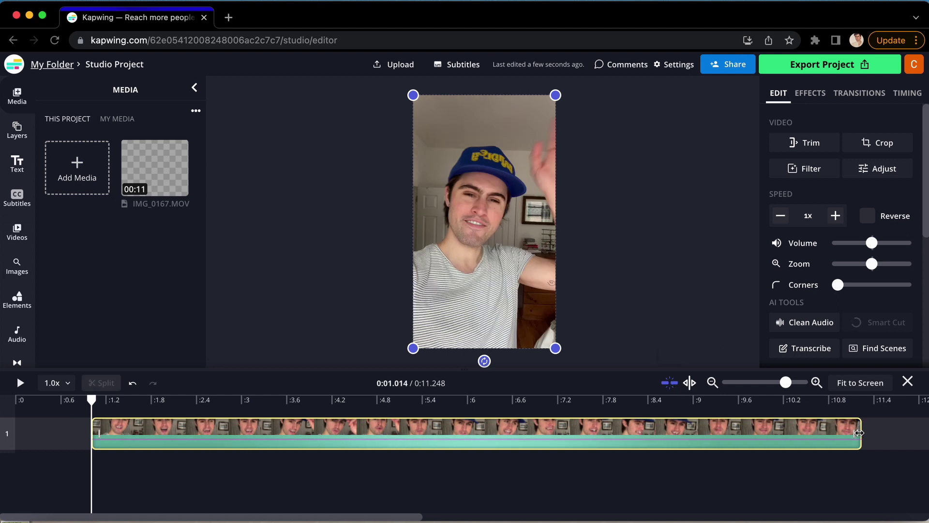
drag(858, 432, 775, 432)
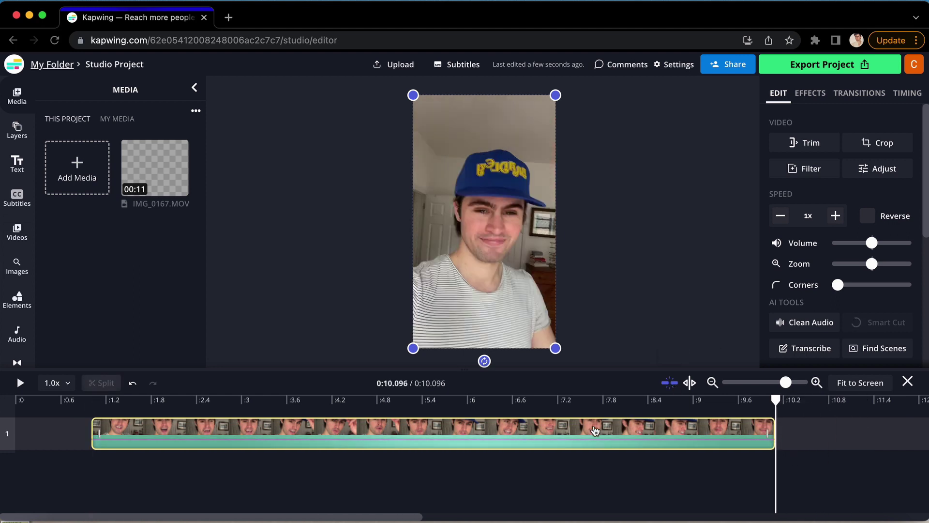
drag(595, 430, 470, 430)
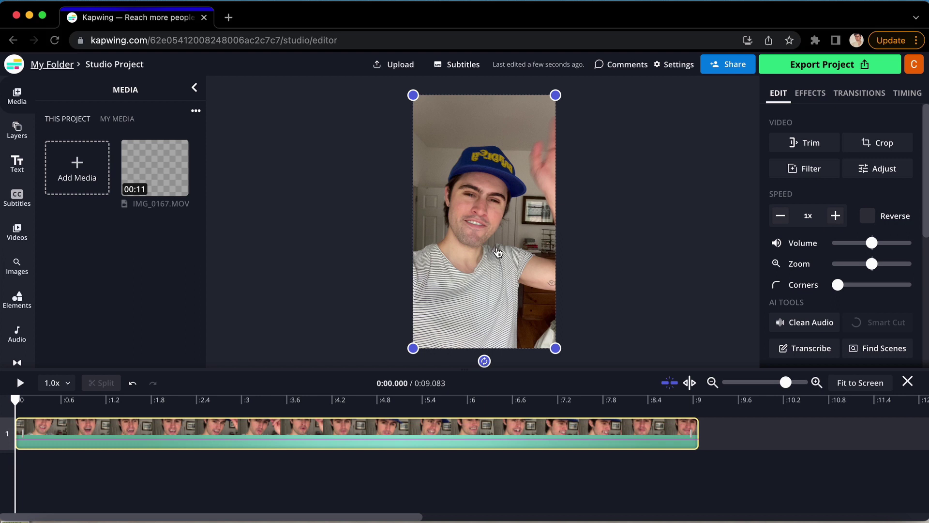
Crop a thin slice off the right side of the video frame
click(876, 144)
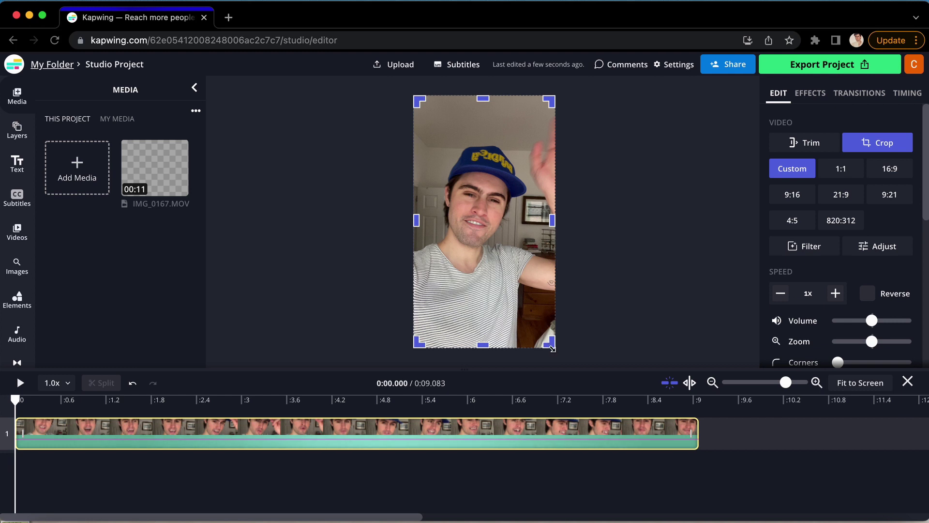
drag(552, 221, 537, 223)
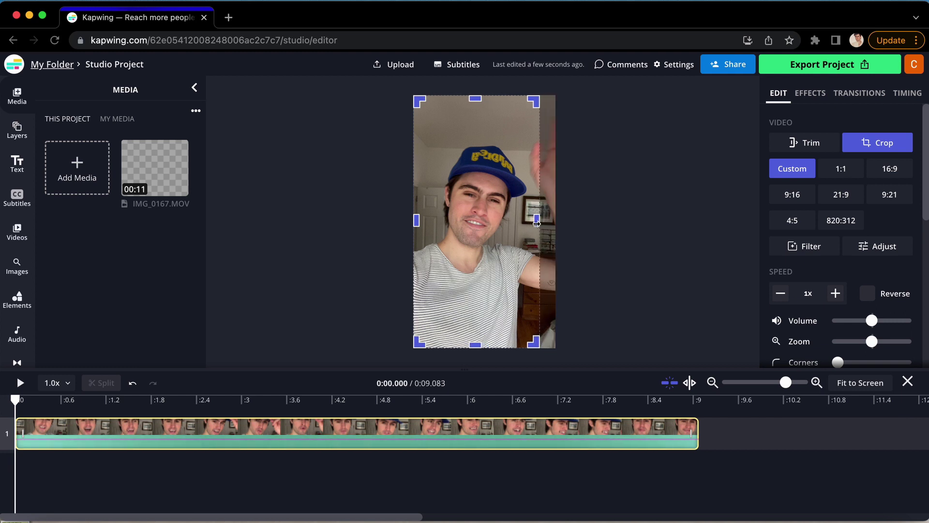
click(637, 270)
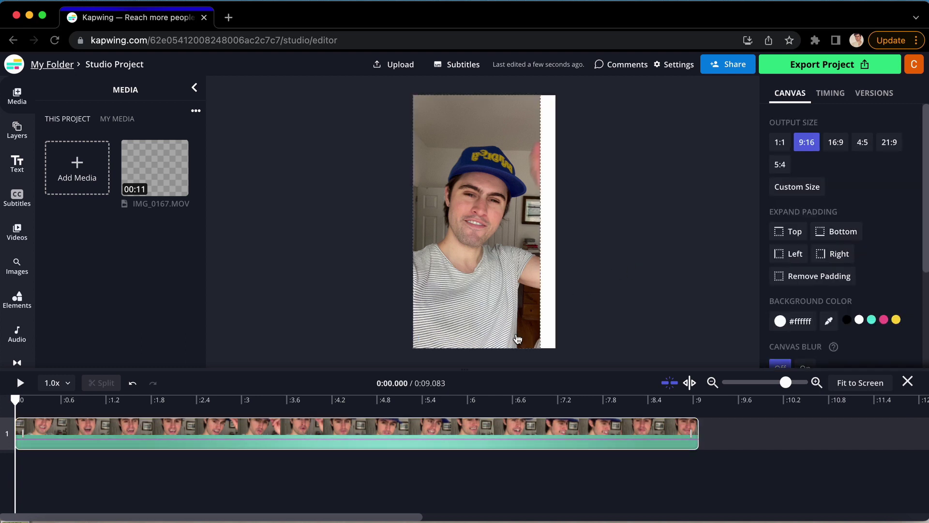
Enlarge the video to span the full 9:16 canvas width and turn on Lock Ratio
click(482, 338)
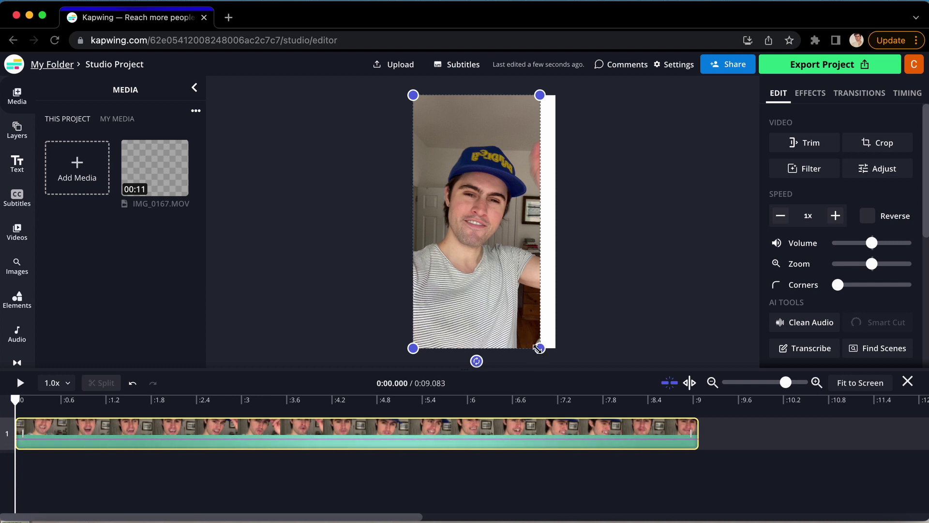
mouse_move(539, 348)
mouse_down()
mouse_move(569, 377)
mouse_move(539, 346)
mouse_up()
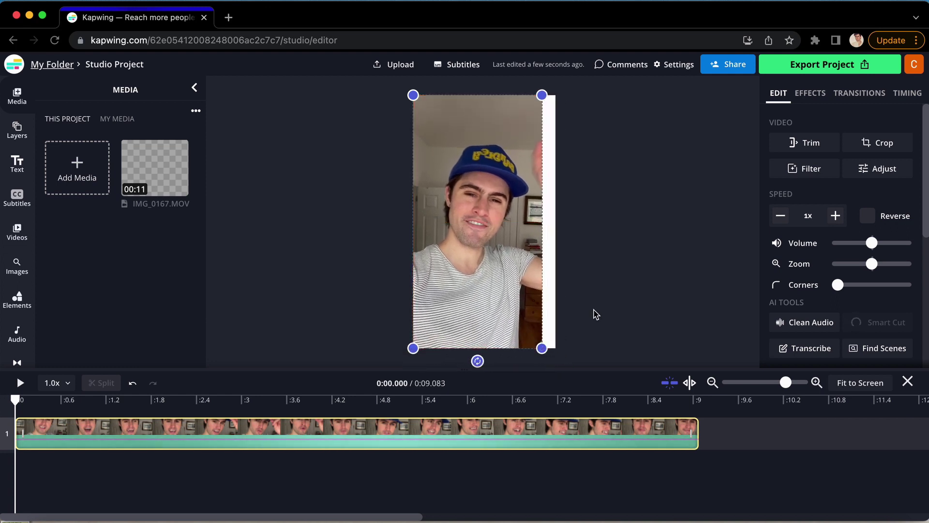
scroll(829, 323, down, 3)
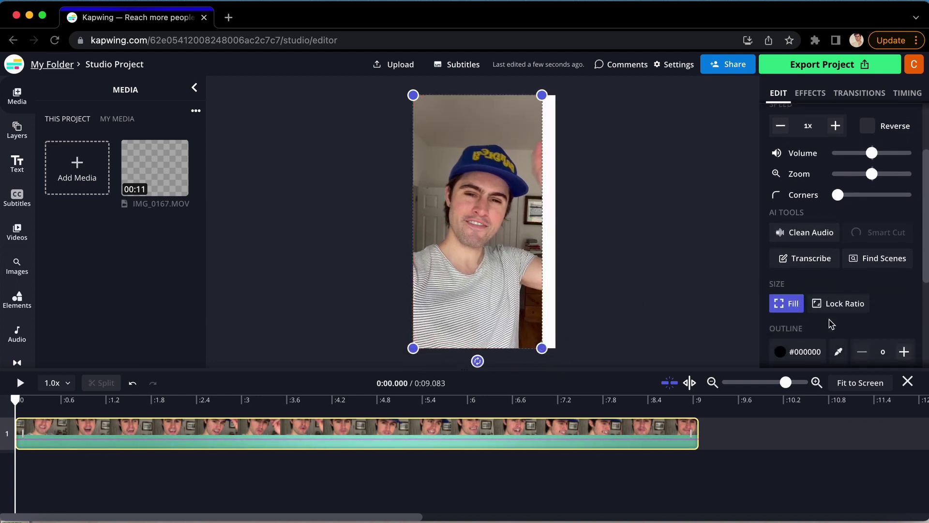
click(844, 310)
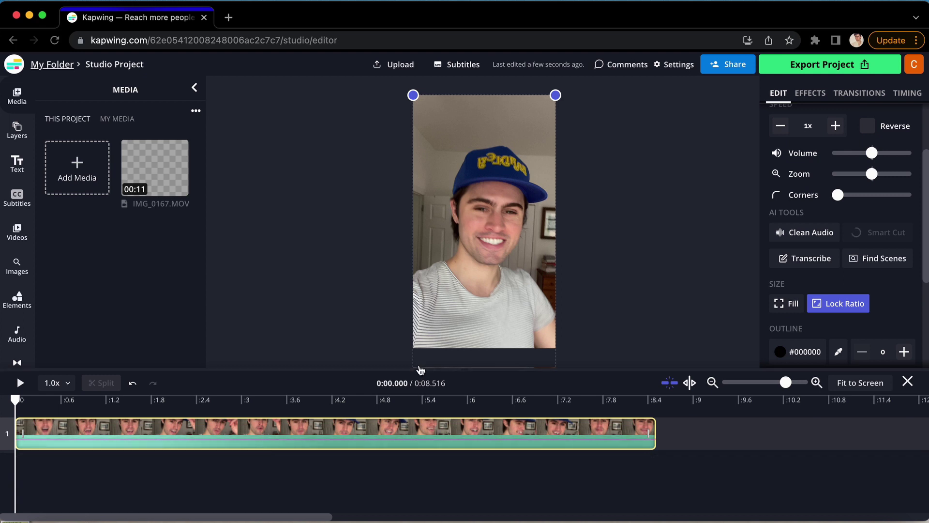
Compare the TikTok and Instagram Reel safe-zone guides, ending on TikTok
click(624, 289)
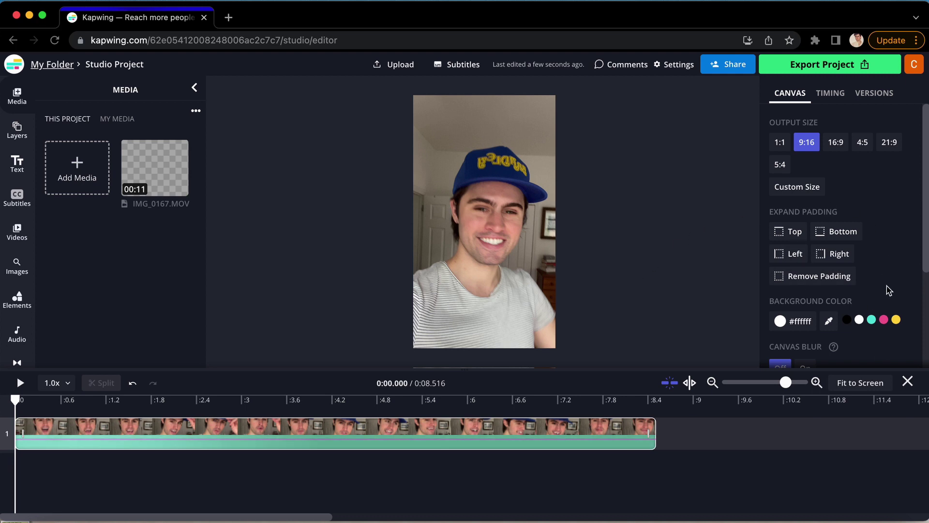
scroll(888, 290, down, 3)
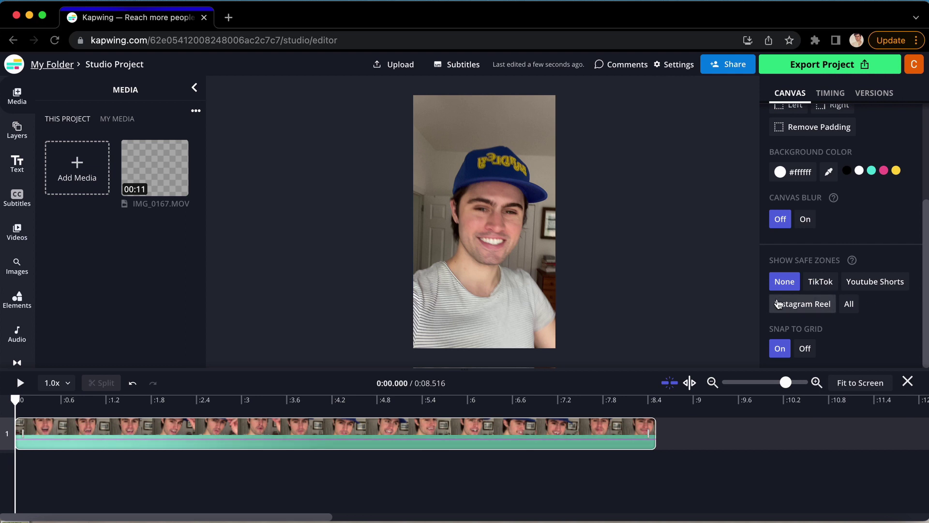
click(824, 283)
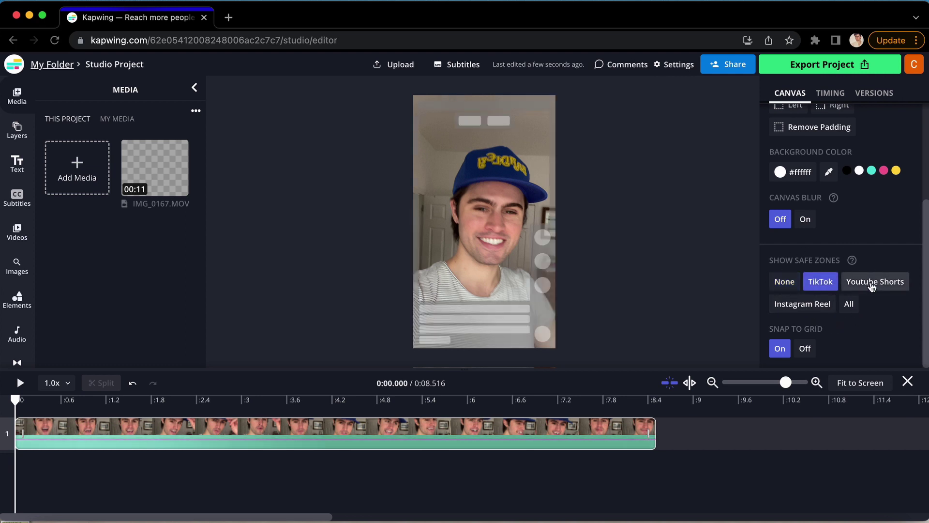
click(797, 304)
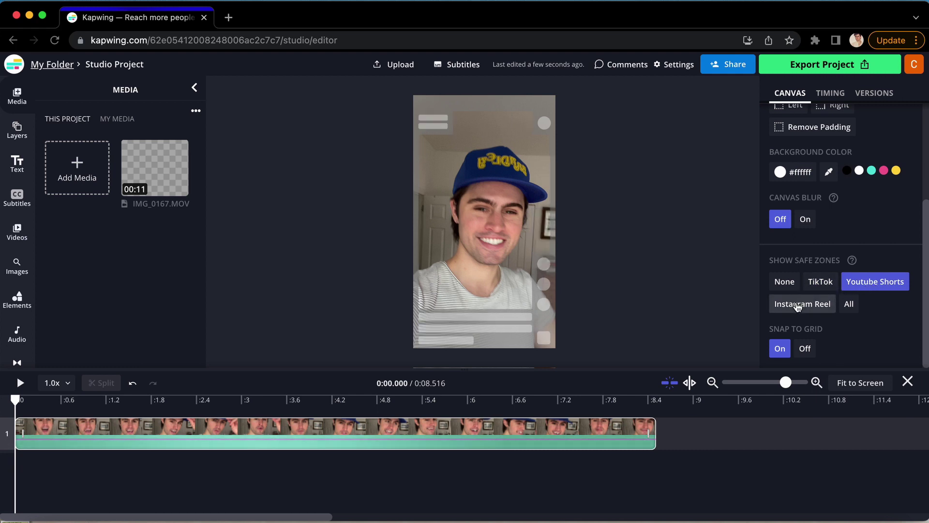
click(823, 282)
Scale the clip up to fill the vertical frame and centre it
click(493, 260)
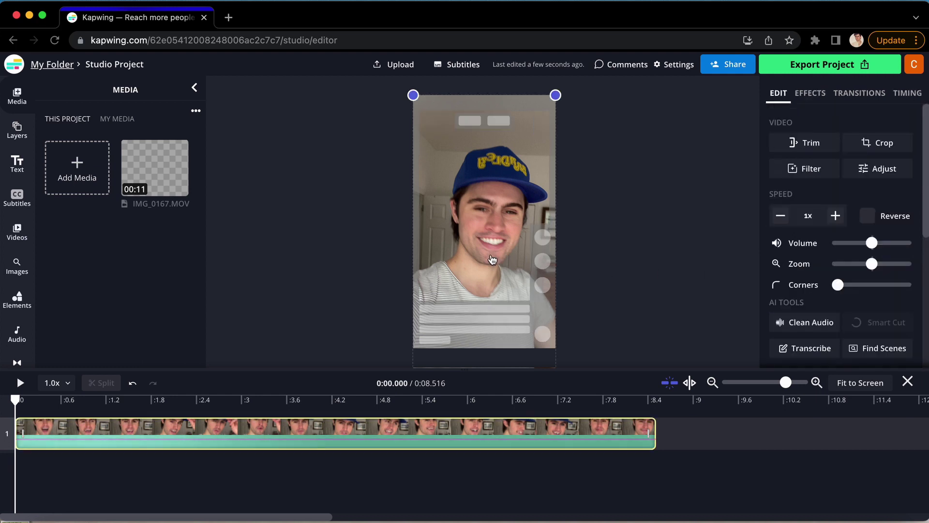
drag(557, 95, 597, 101)
drag(527, 238, 509, 245)
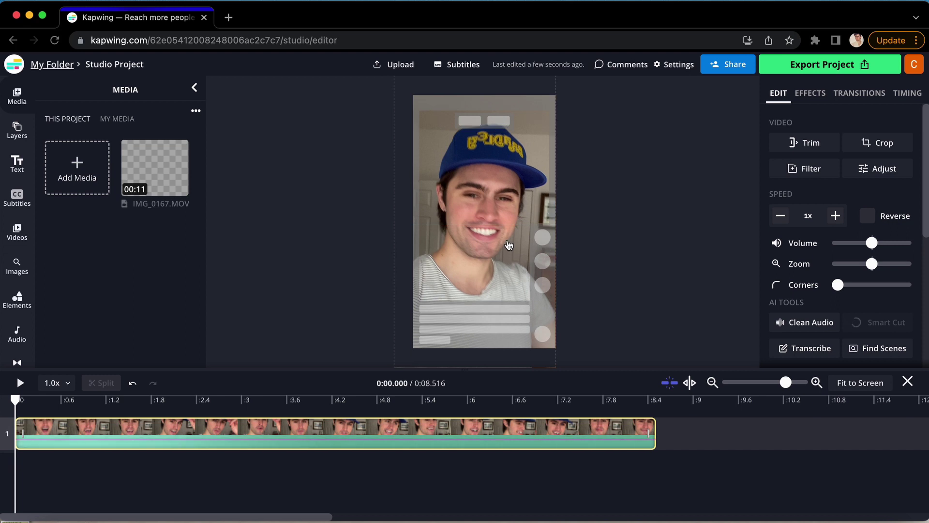
Show all platforms' safe-zone guides at once on the canvas
scroll(842, 310, down, 5)
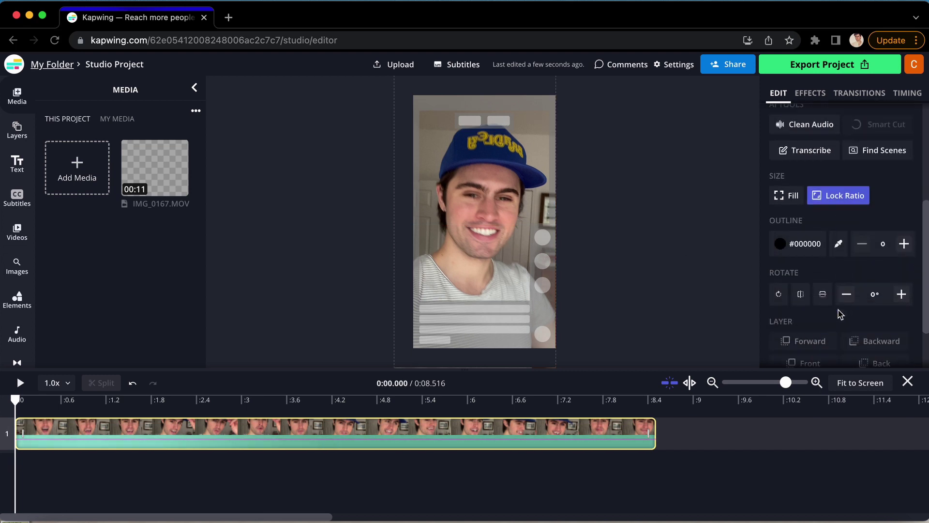
click(650, 271)
scroll(871, 309, down, 5)
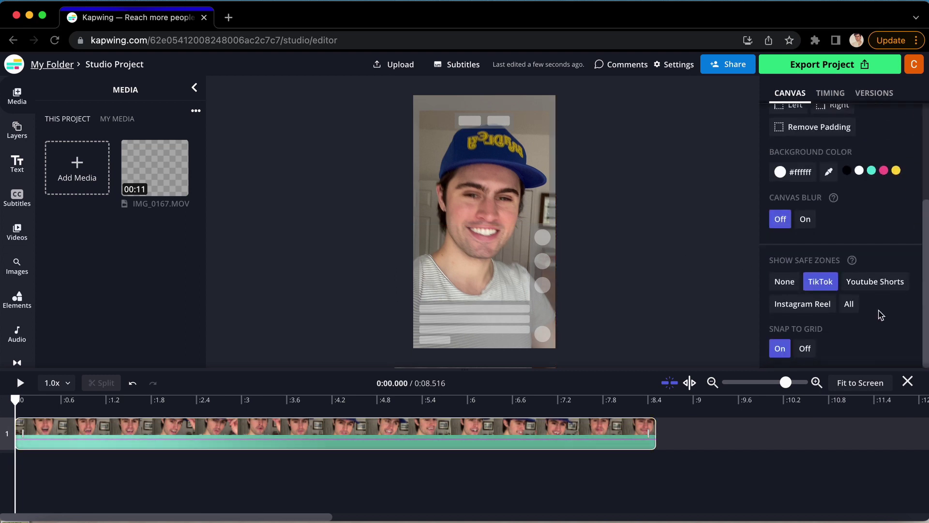
click(849, 305)
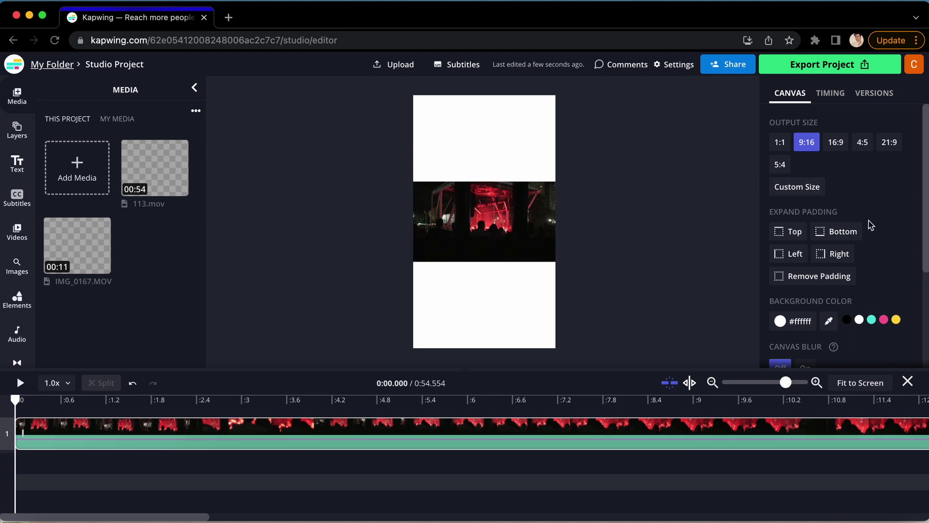
Set Canvas Blur to On so the white padding becomes a blurred background
scroll(871, 225, down, 3)
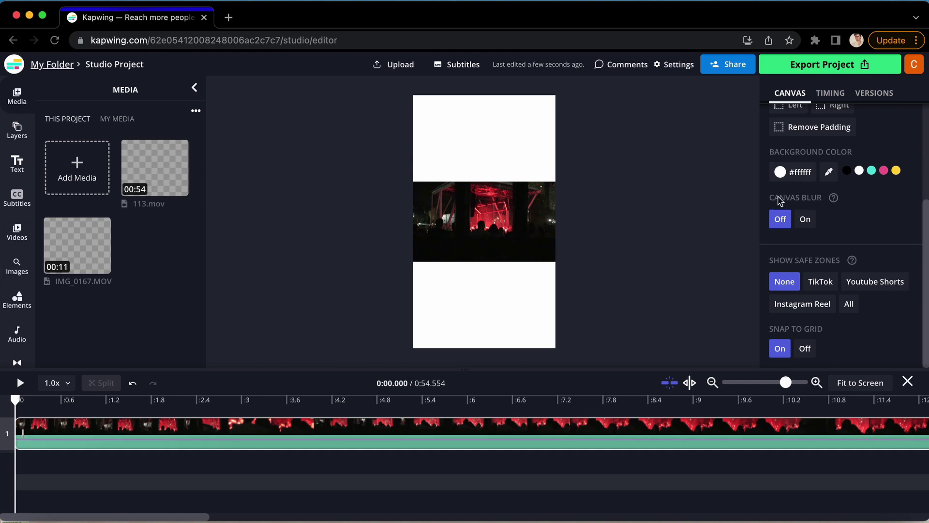
click(805, 220)
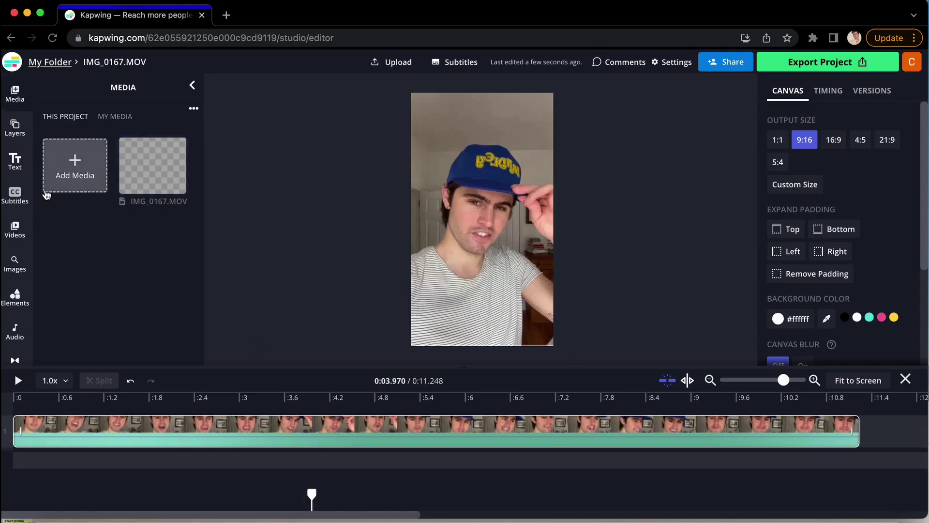
Auto-generate English (United States) subtitles for the clip from the Subtitles panel
click(24, 203)
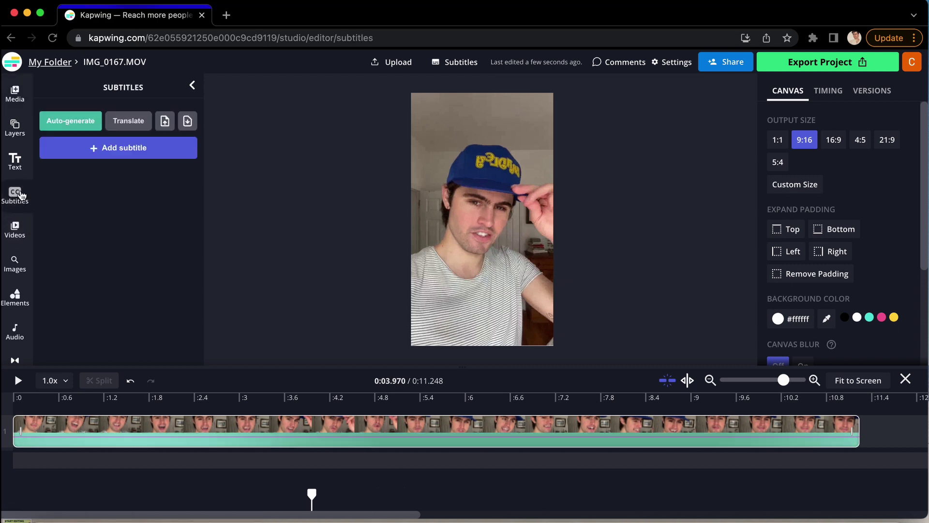
click(81, 129)
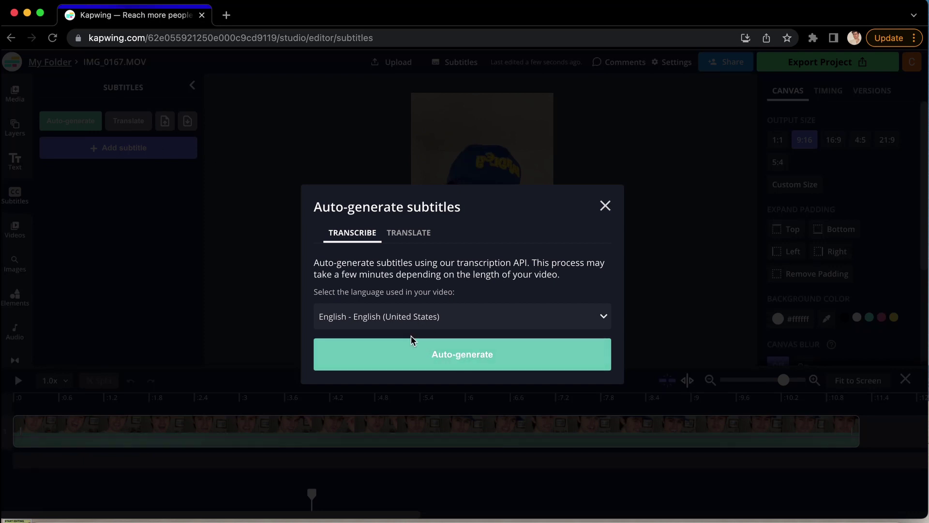
click(457, 354)
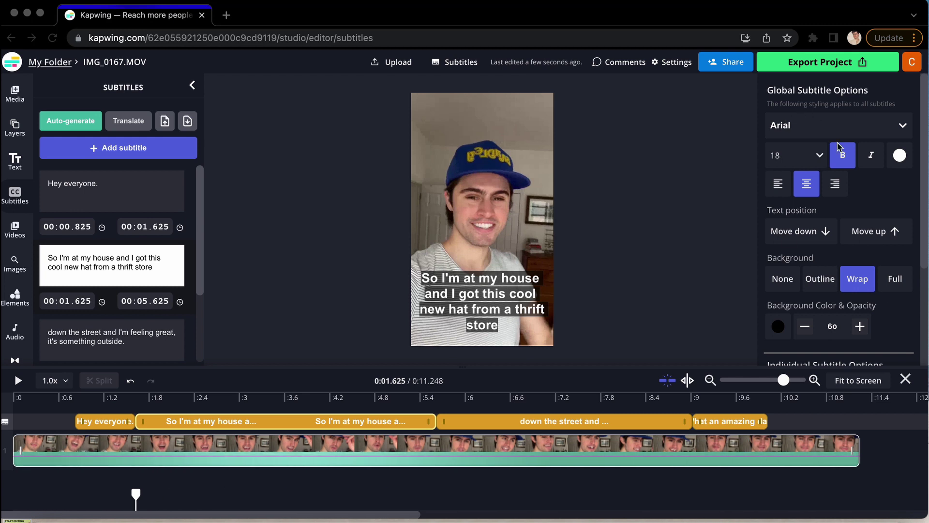
Move the subtitles down then back up, and raise background opacity to 90
scroll(806, 308, down, 1)
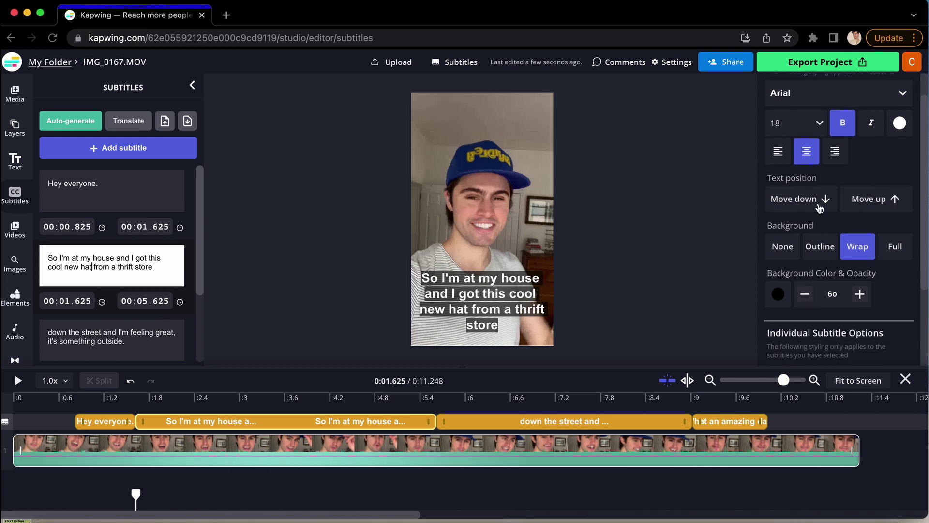
click(821, 205)
click(891, 199)
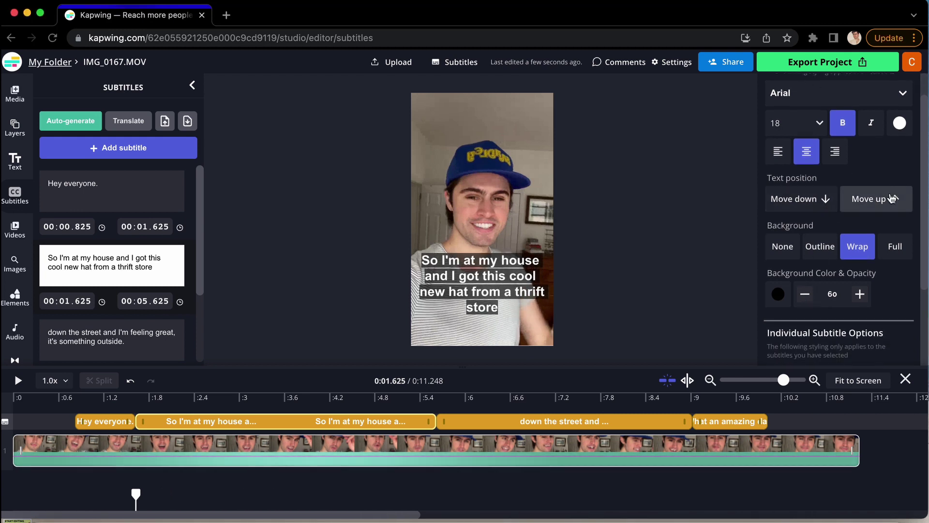
click(860, 294)
click(860, 294)
click(860, 294)
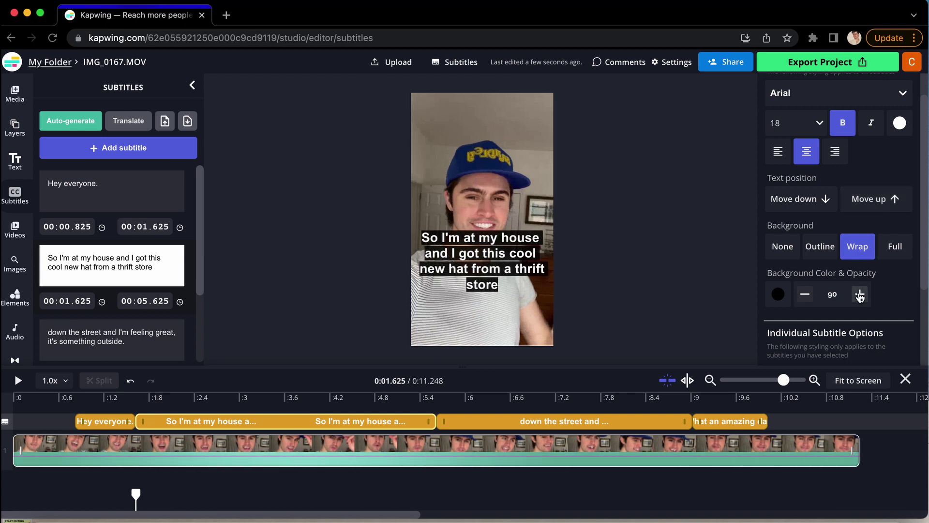
scroll(831, 308, down, 1)
scroll(832, 308, down, 3)
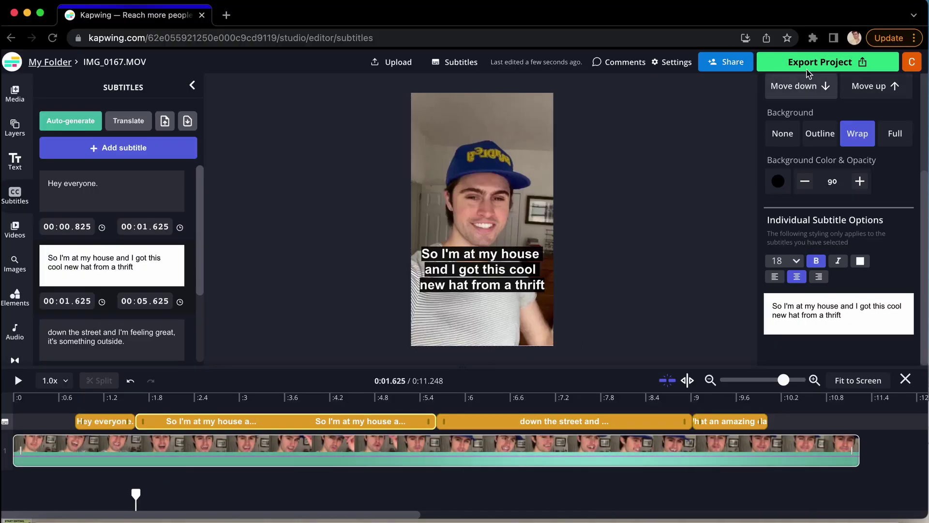
Export the subtitled project as an MP4 and download the 6.3 MB file
click(834, 66)
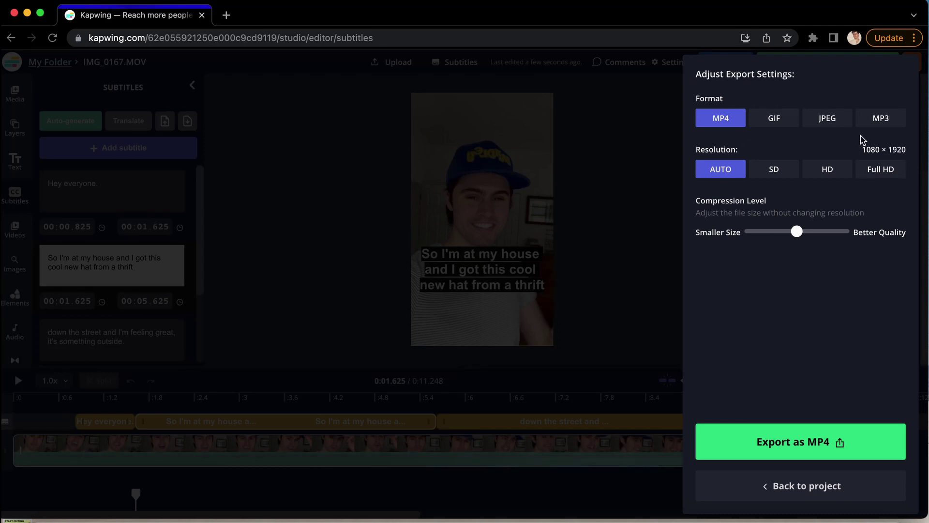
click(811, 435)
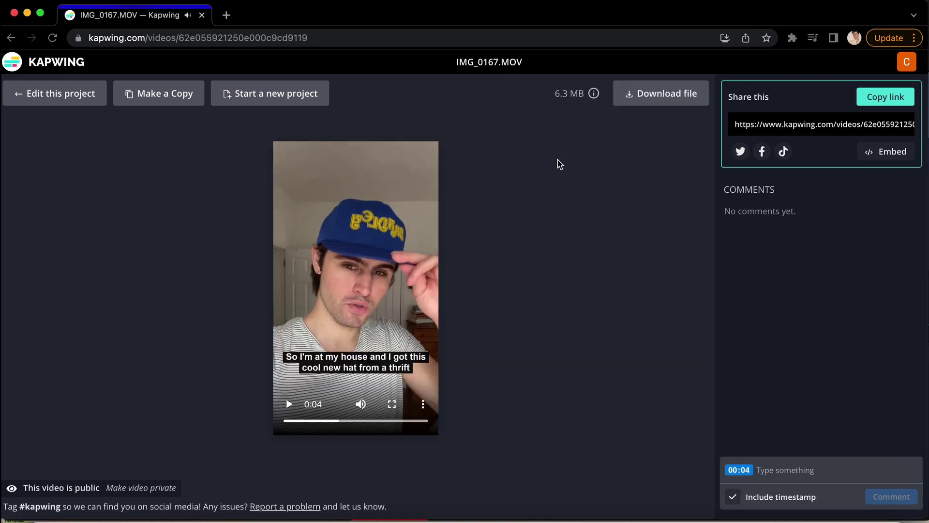
click(661, 94)
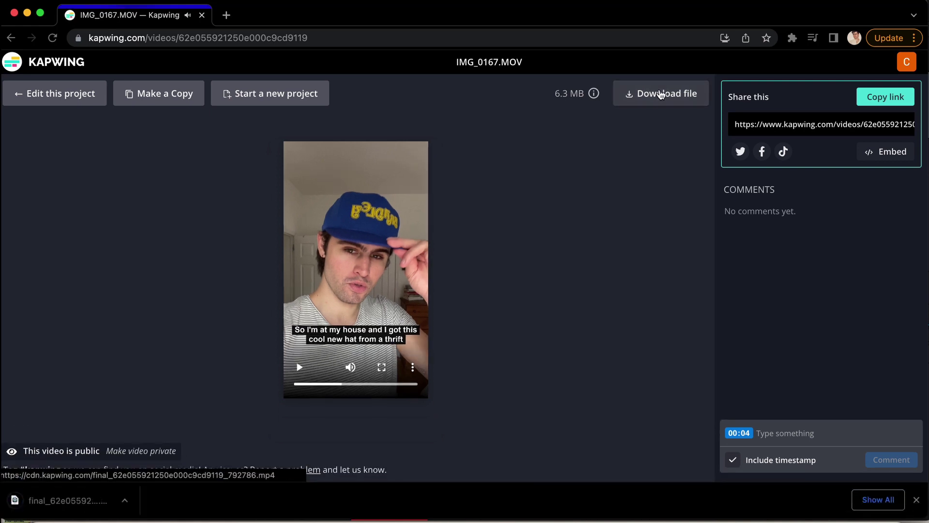